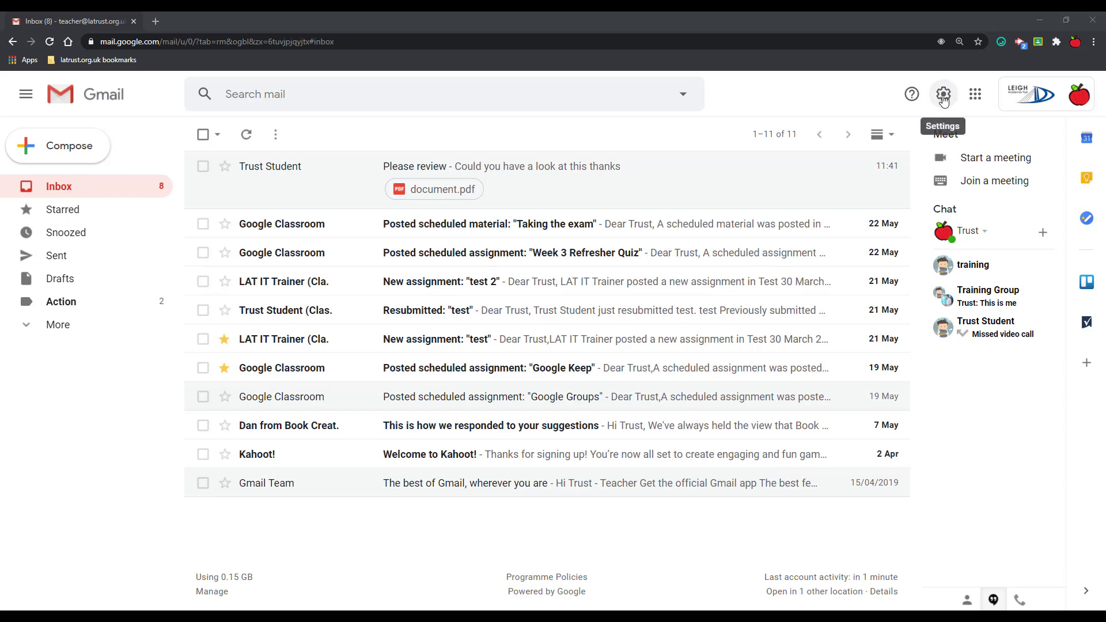
# Step: Bring up Gmail's Quick settings panel beside the inbox
pyautogui.click(944, 98)
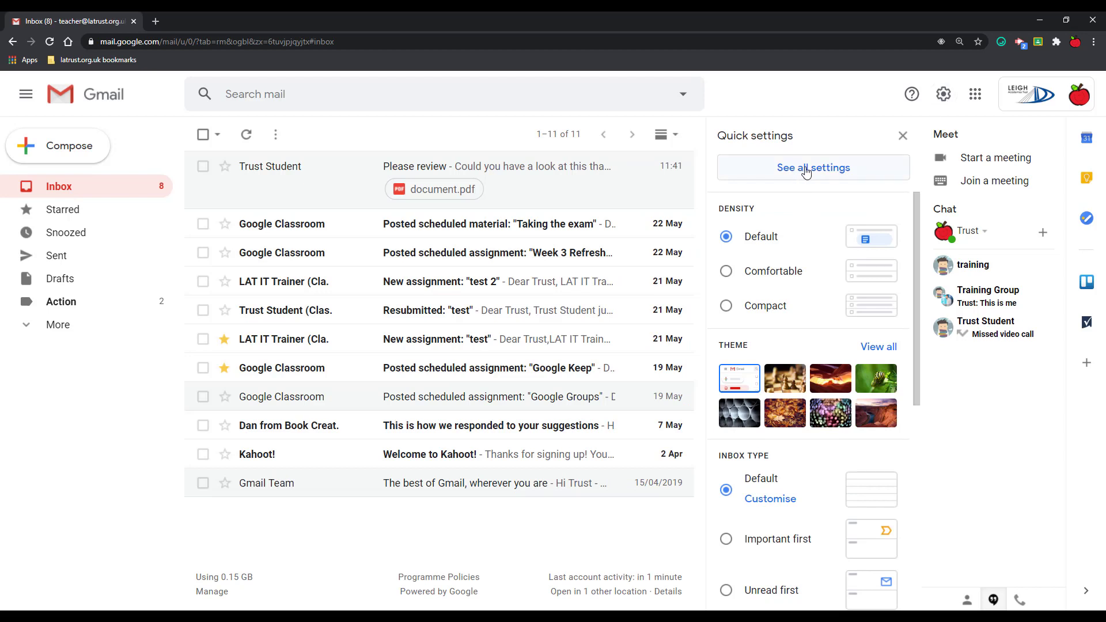
# Step: In full settings, keep 50 conversations per page and set Undo Send to 20 seconds
pyautogui.click(806, 171)
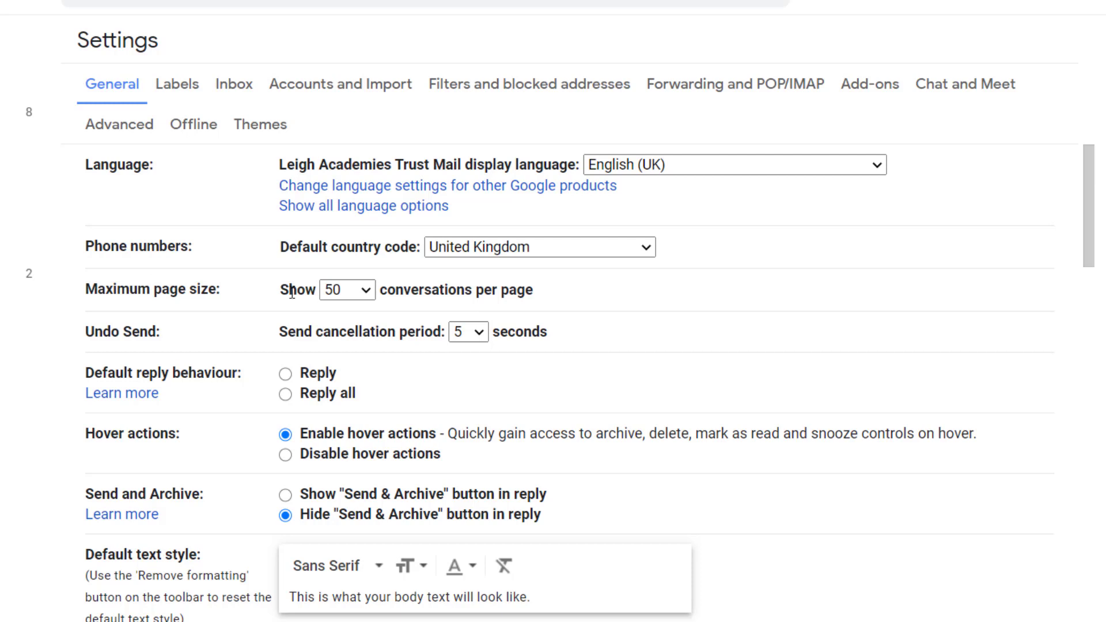
pyautogui.click(348, 289)
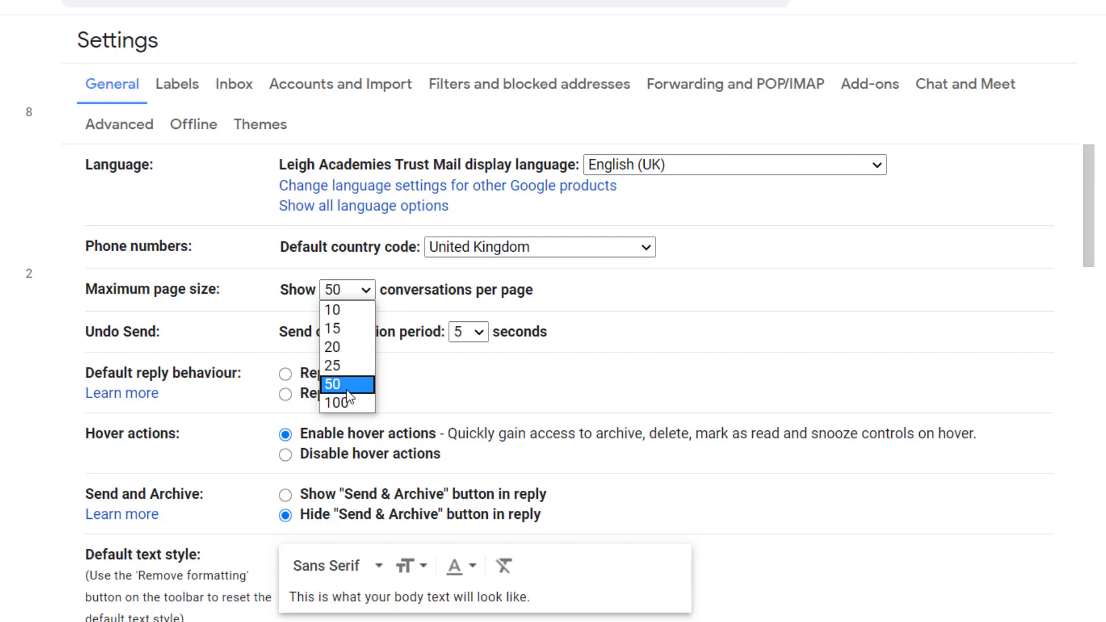
pyautogui.click(347, 385)
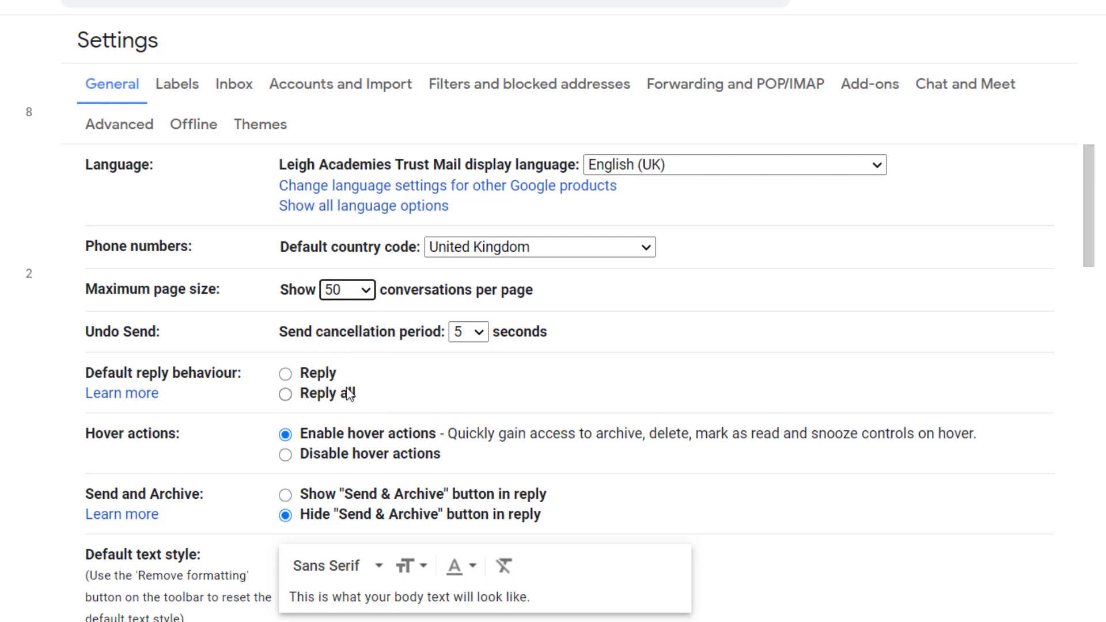
pyautogui.click(478, 338)
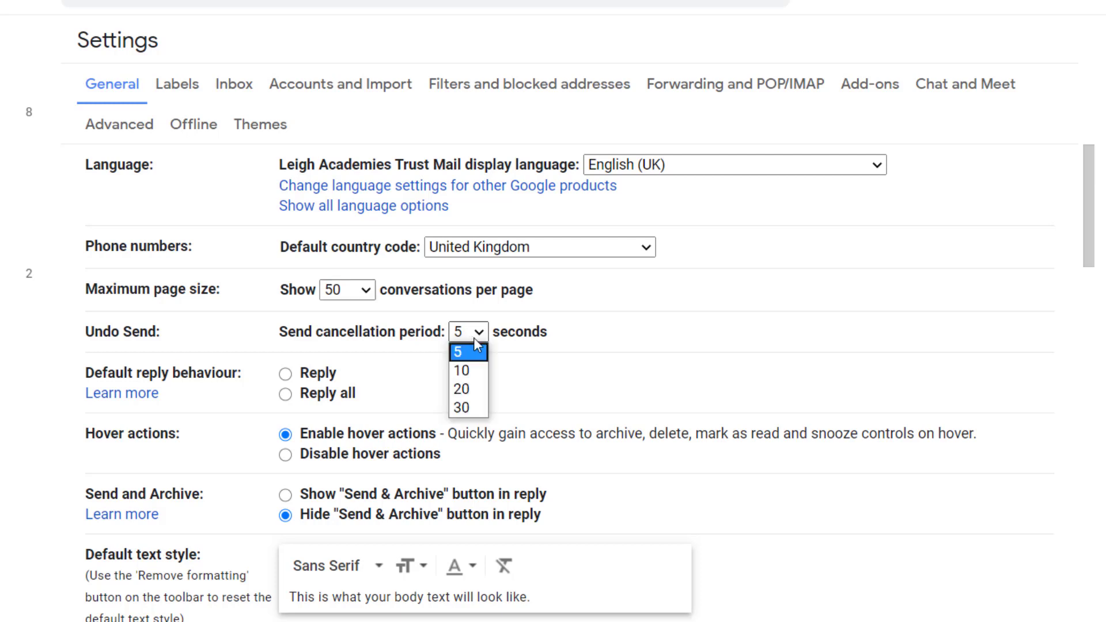
pyautogui.click(464, 391)
pyautogui.scroll(-8, 403, 346)
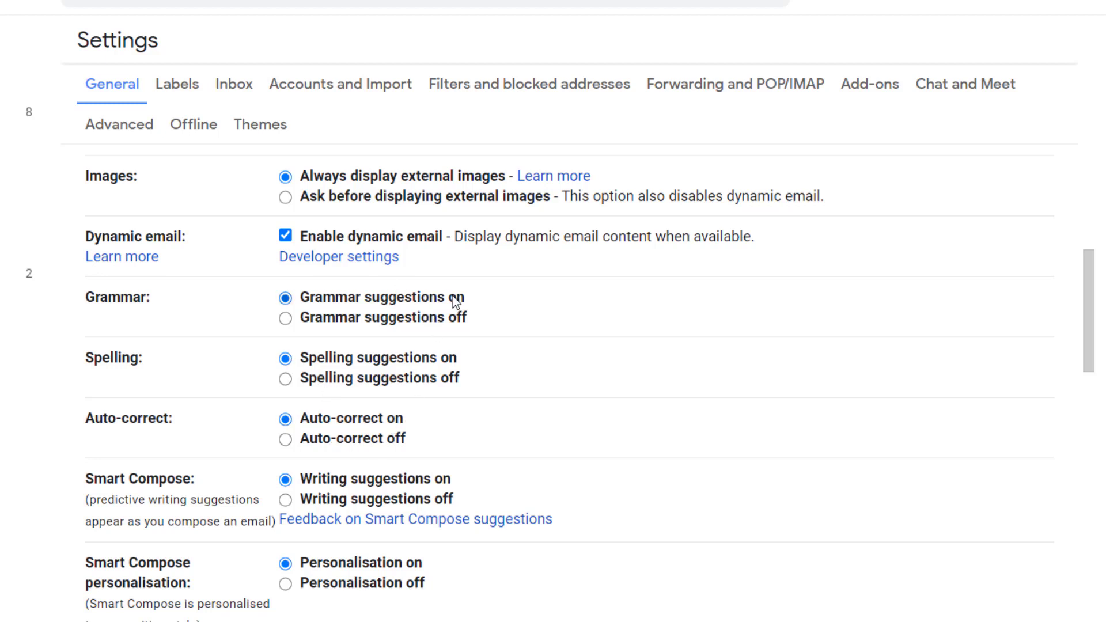
pyautogui.scroll(-4, 467, 449)
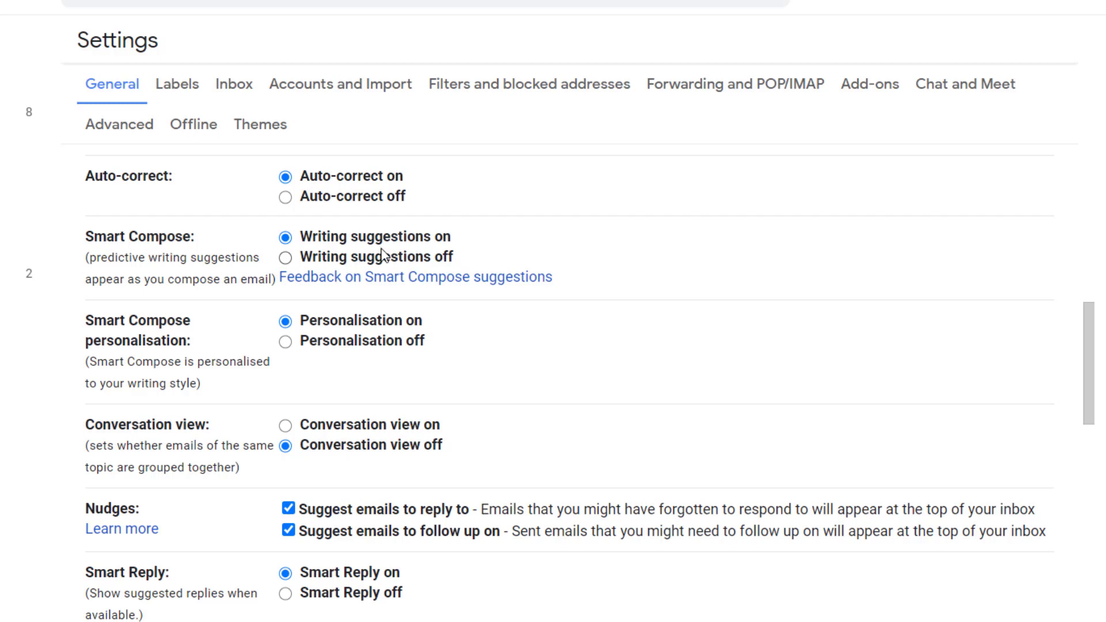
pyautogui.scroll(-4, 384, 255)
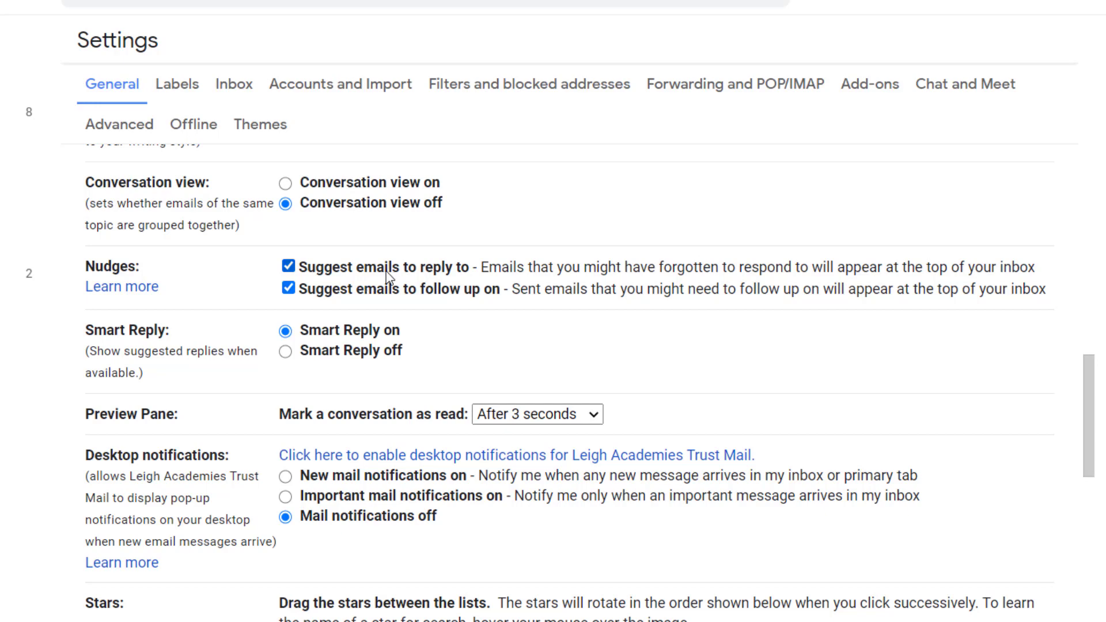
pyautogui.scroll(-7, 387, 277)
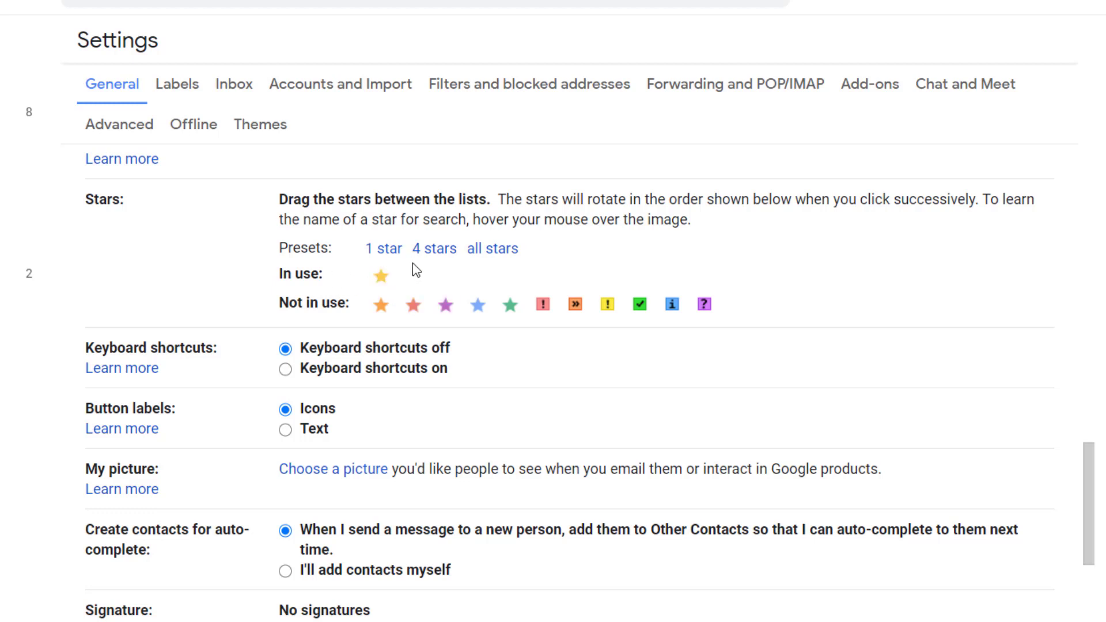
# Step: Apply the 4-star preset, move green check first, and add purple star at the end
pyautogui.click(439, 251)
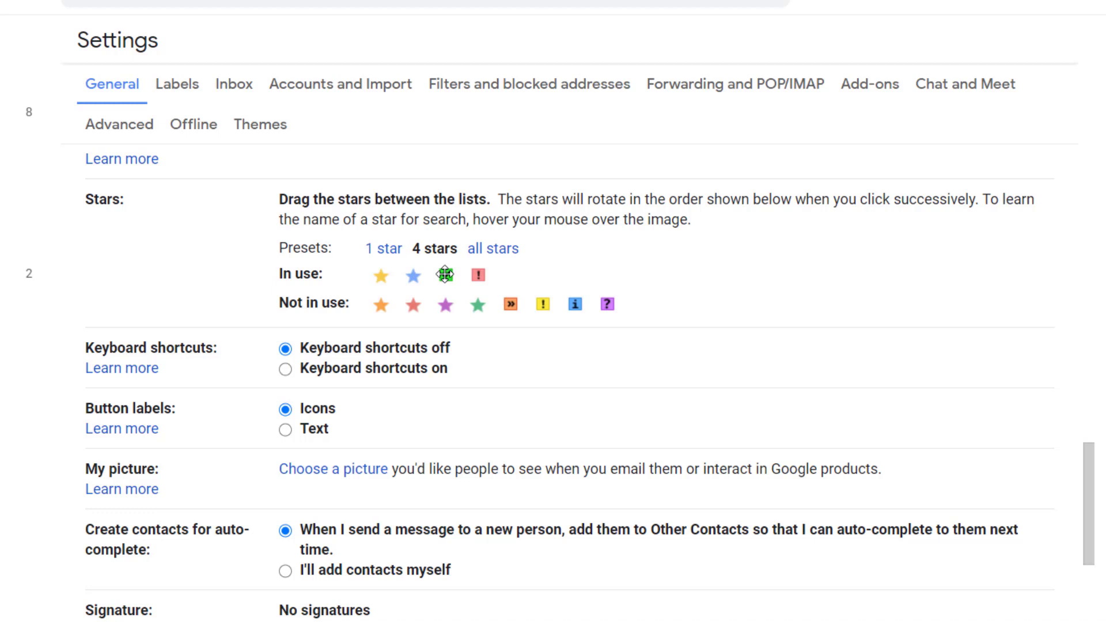
pyautogui.moveTo(435, 272); pyautogui.dragTo(375, 277)
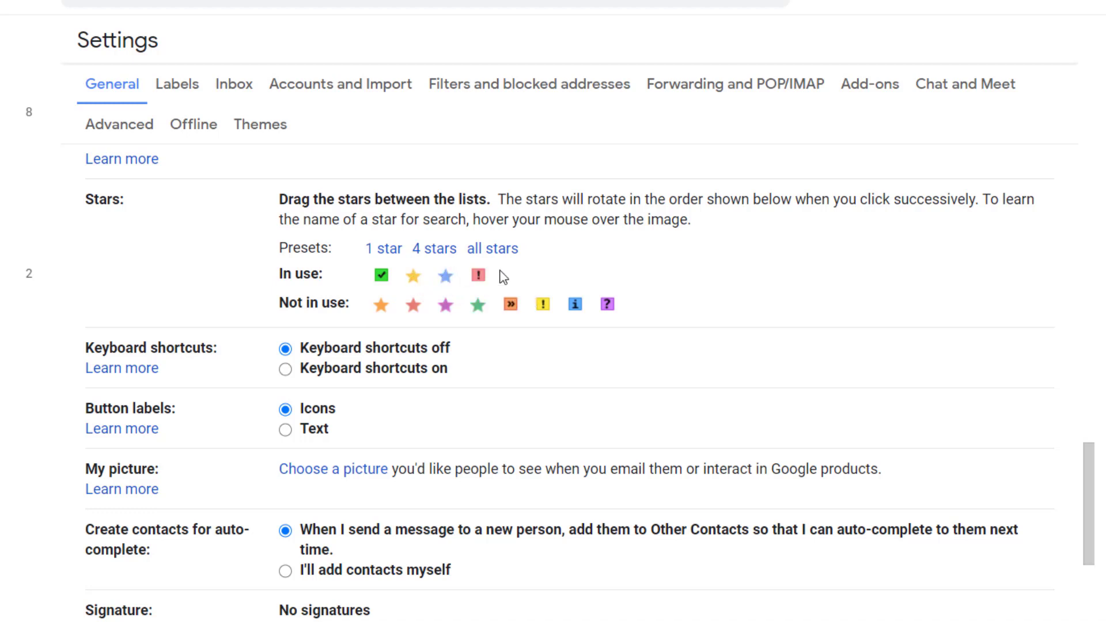
pyautogui.moveTo(445, 304); pyautogui.dragTo(510, 277)
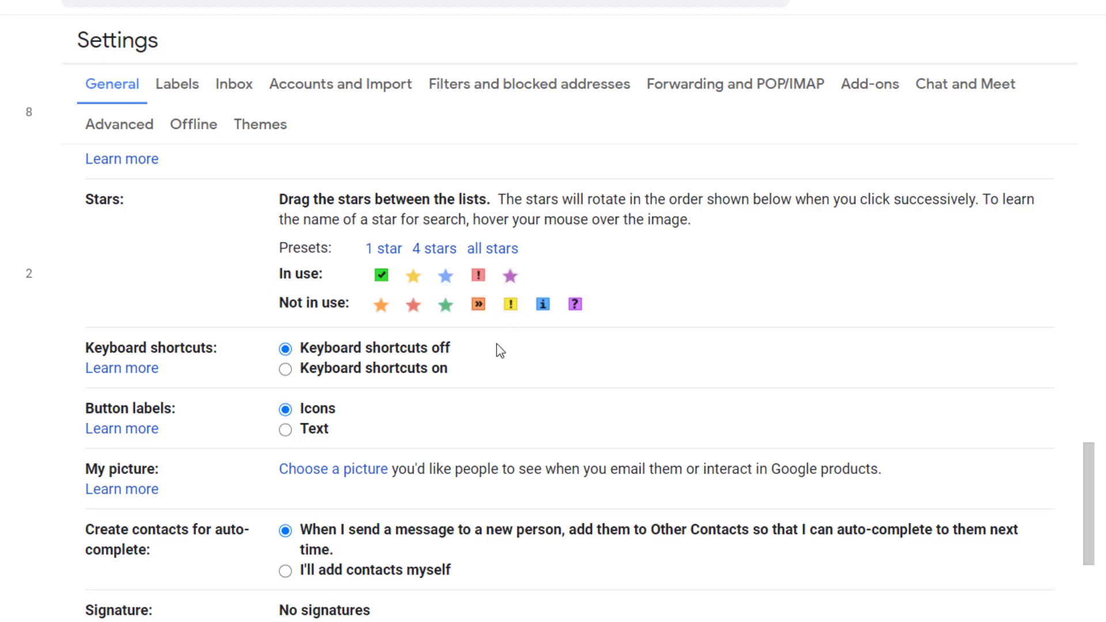
pyautogui.scroll(-1, 496, 348)
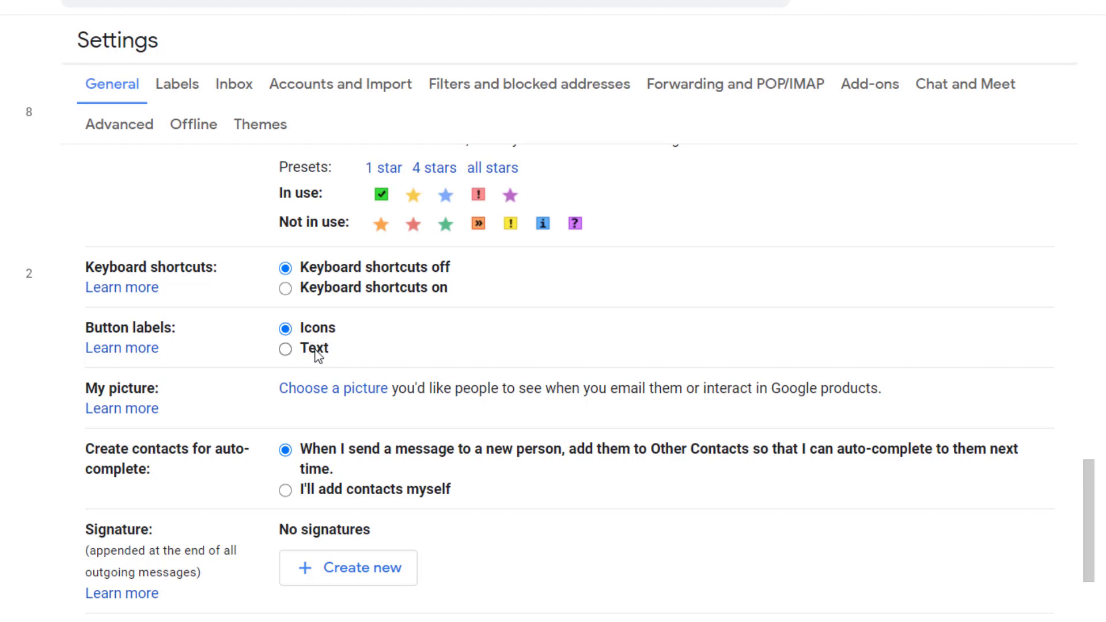
pyautogui.scroll(-3, 461, 348)
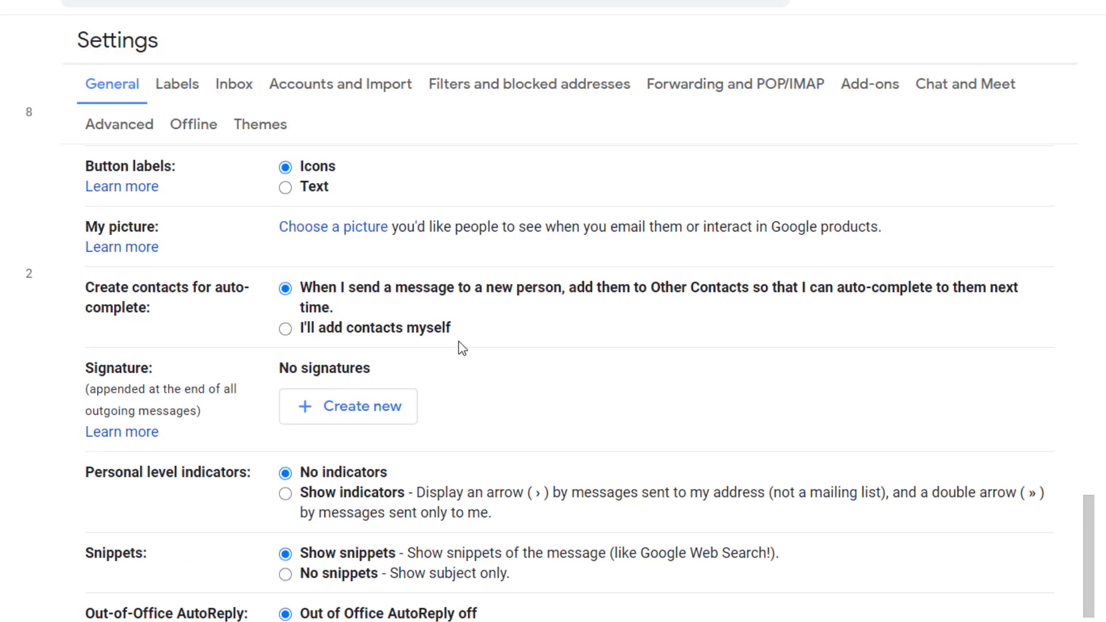
pyautogui.scroll(-3, 459, 341)
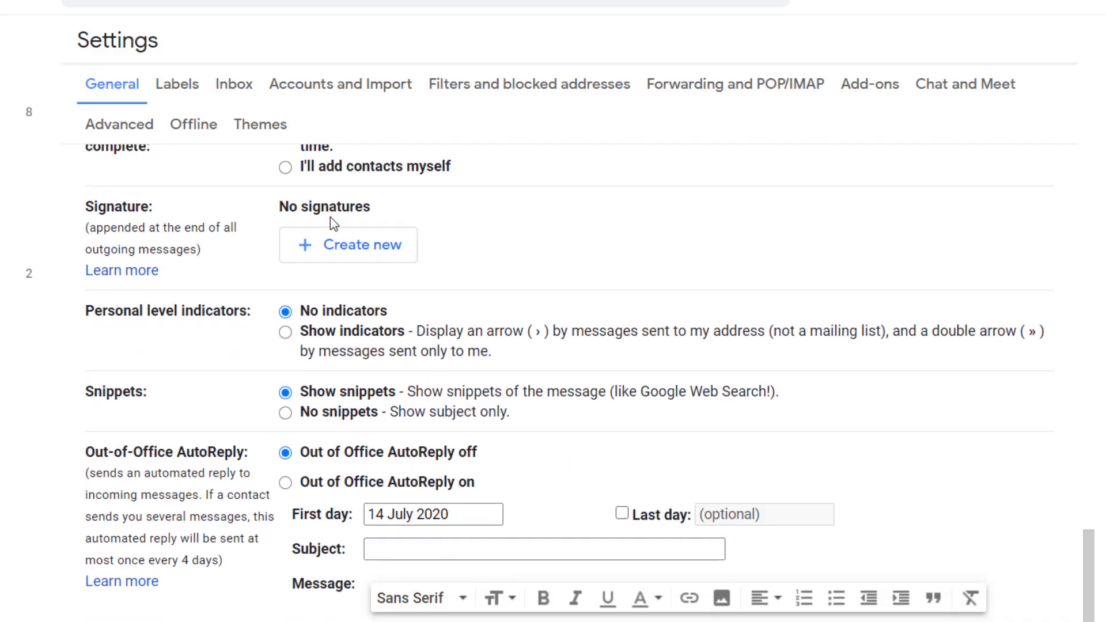
# Step: Create a Work signature with the user's name and 'Trainer' on the next line
pyautogui.click(336, 252)
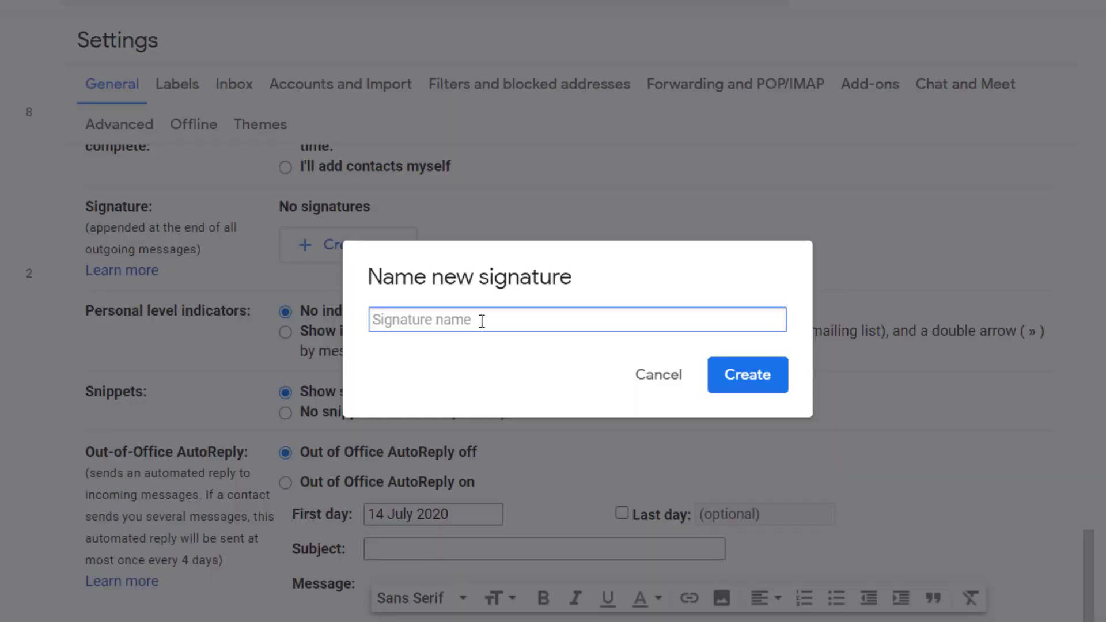
pyautogui.write('Work')
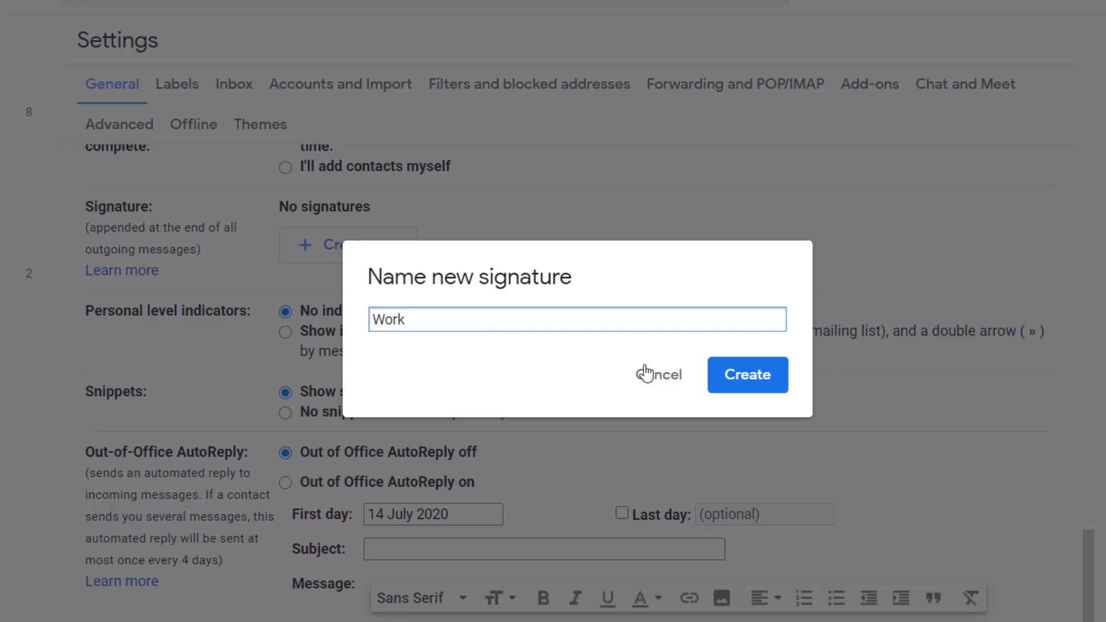
pyautogui.click(770, 378)
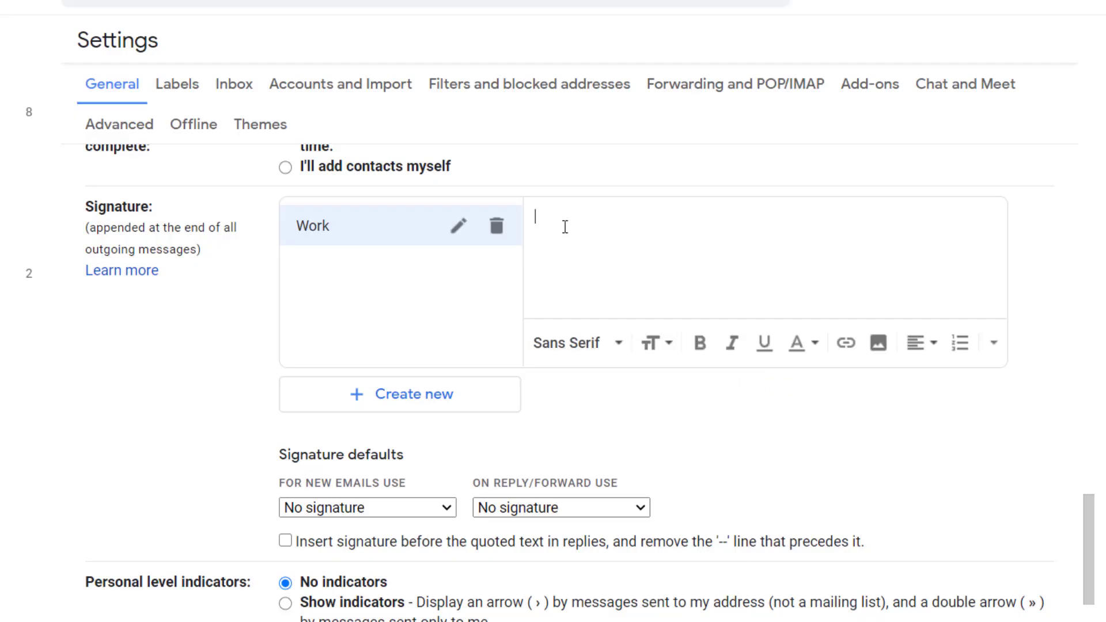
pyautogui.write('Daniel Bull')
pyautogui.press('Return')
pyautogui.write('Trainer')
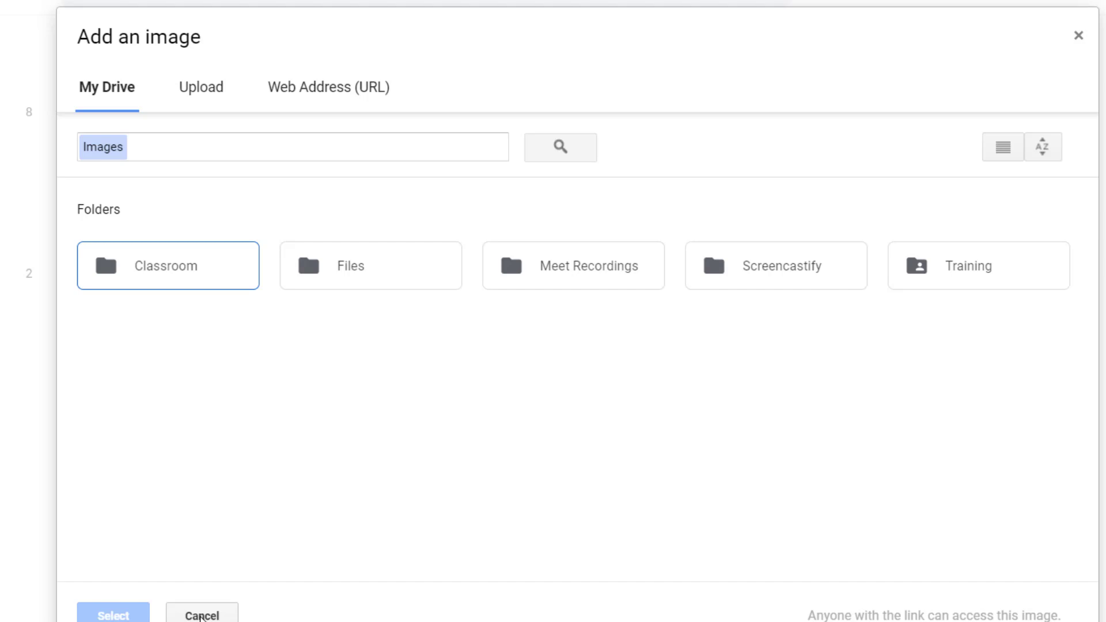
pyautogui.click(201, 616)
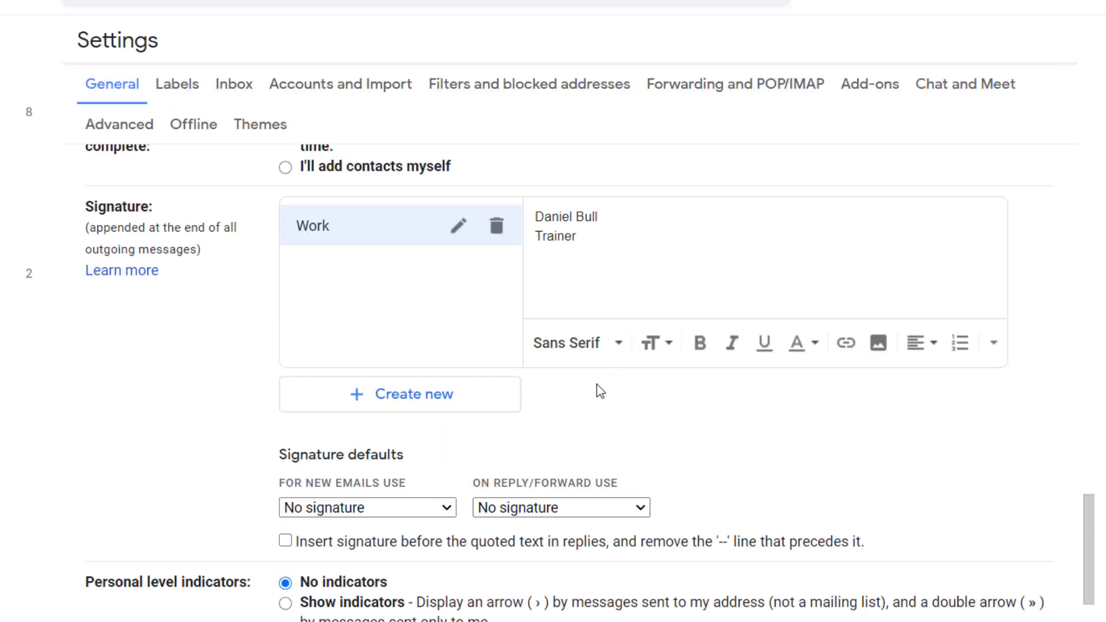
# Step: Add a Personal signature; default new emails to Work, replies/forwards to Personal
pyautogui.click(416, 405)
pyautogui.write('Personal')
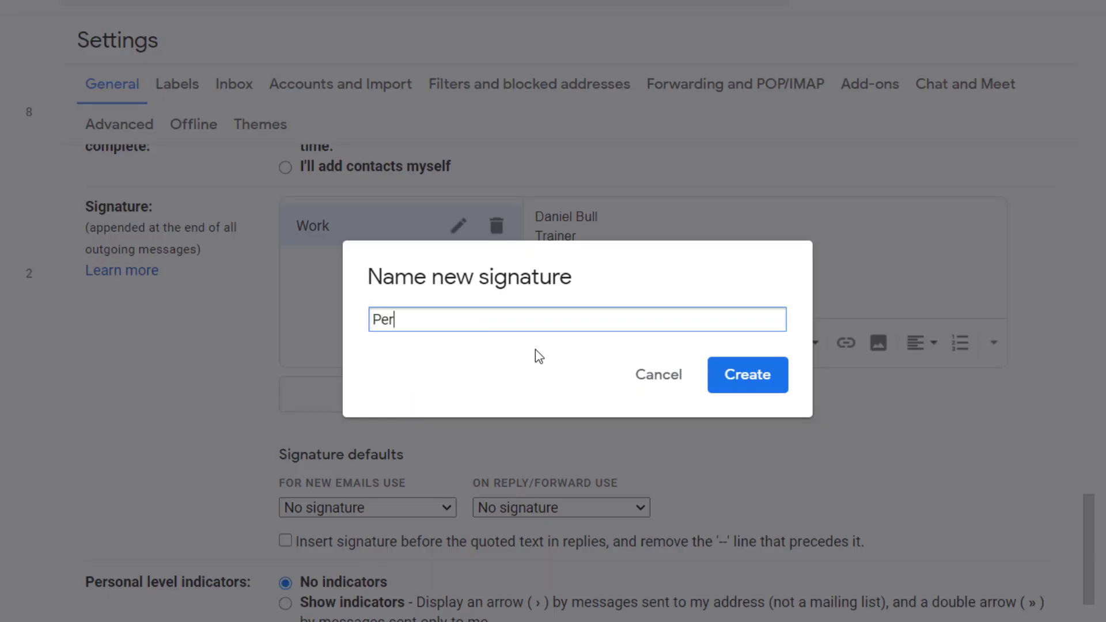
pyautogui.click(733, 383)
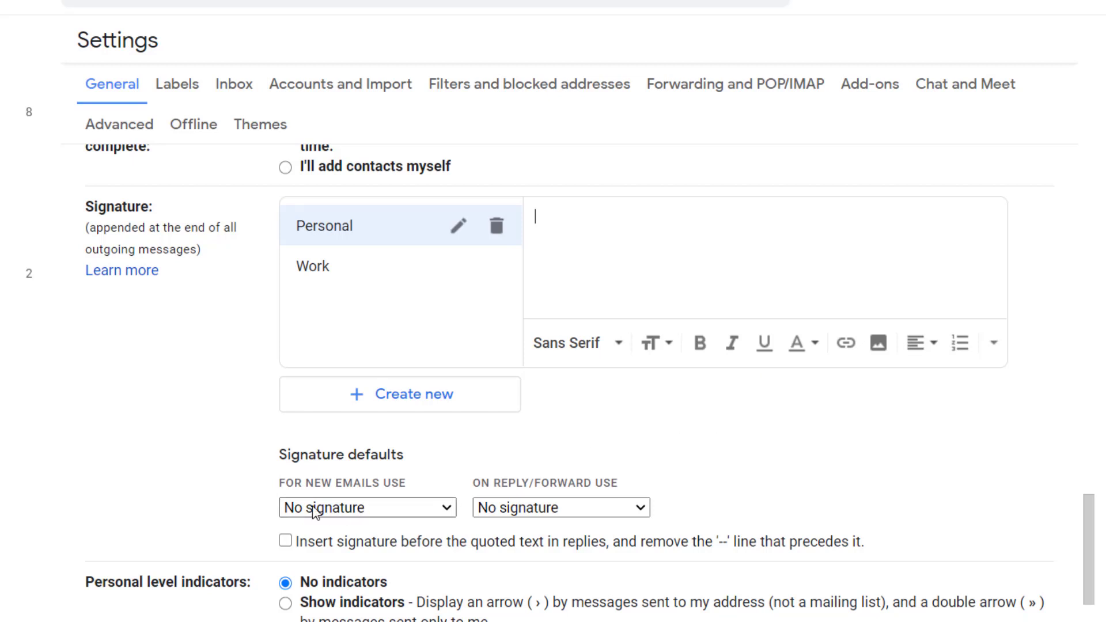
pyautogui.click(390, 509)
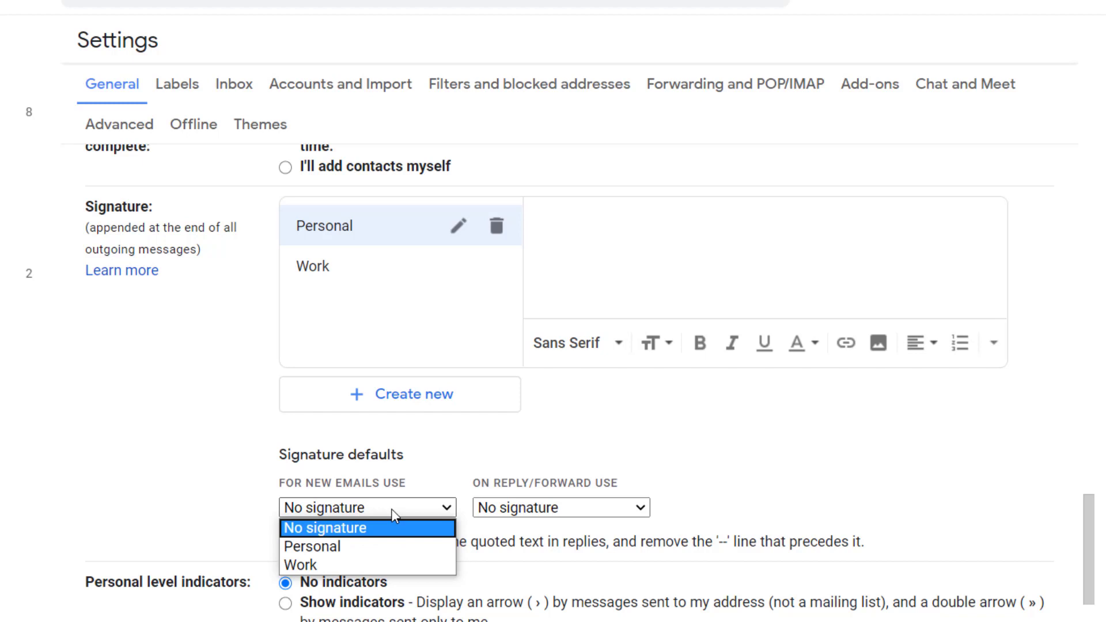
pyautogui.click(371, 565)
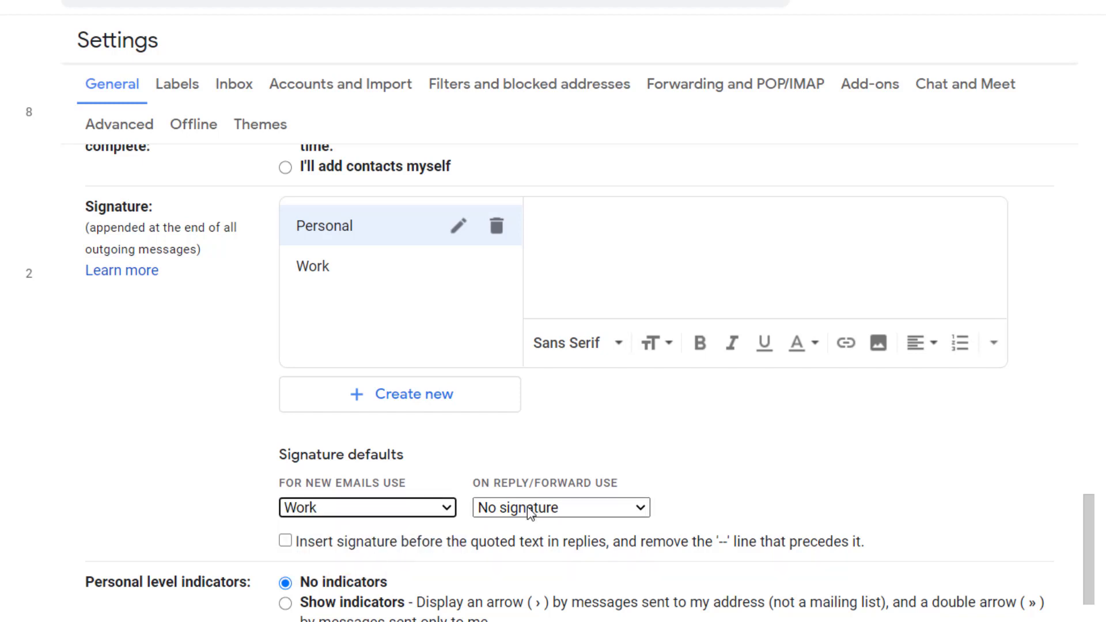
pyautogui.click(530, 512)
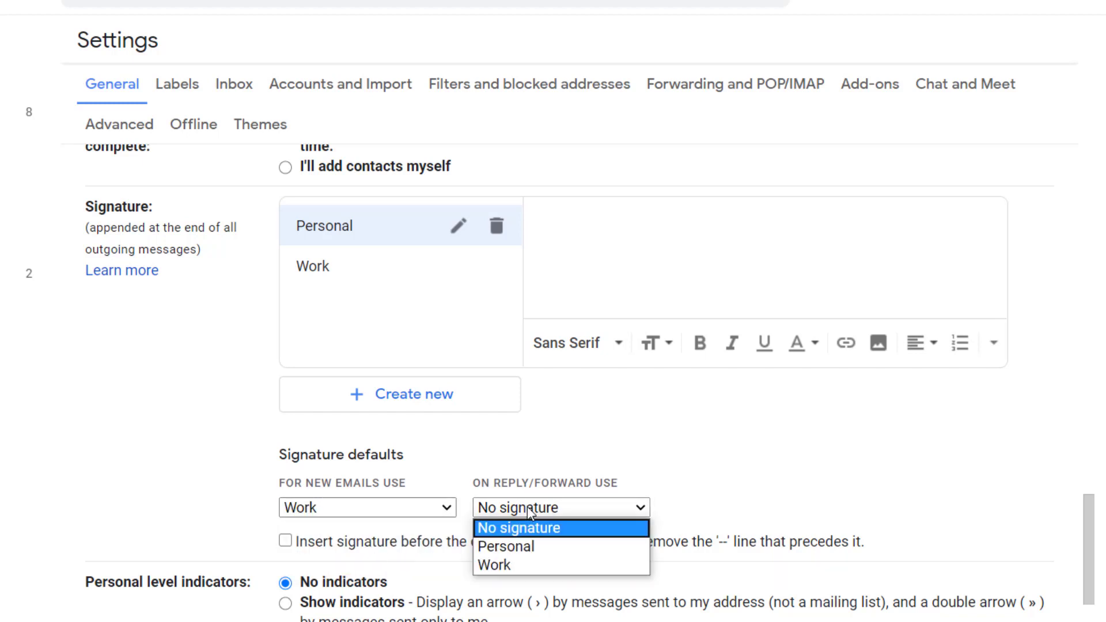
pyautogui.click(505, 553)
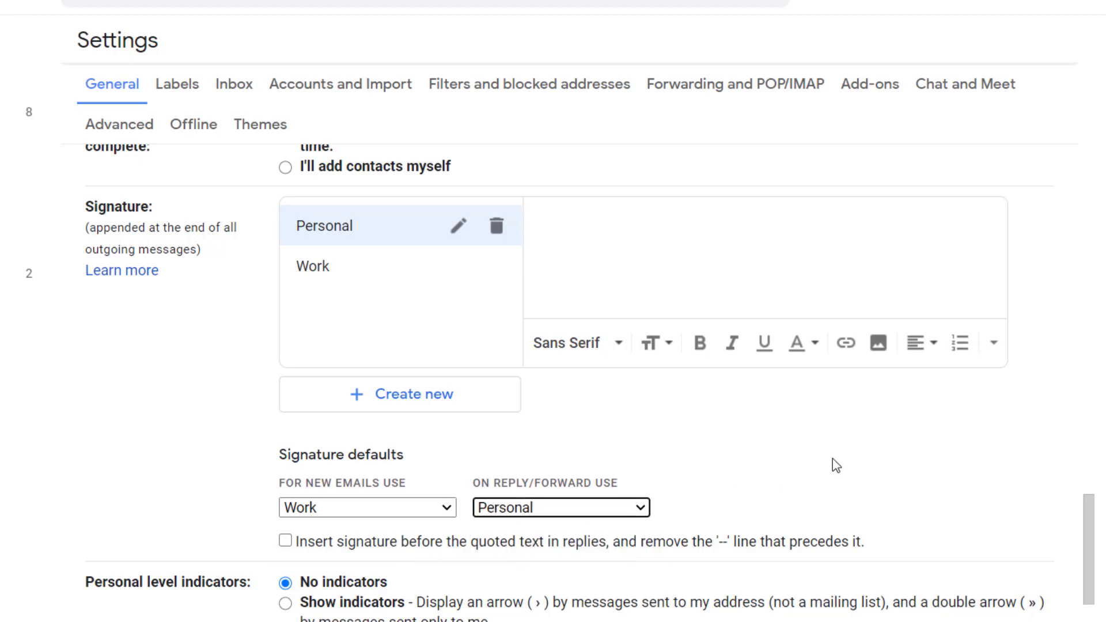
pyautogui.scroll(-3, 833, 461)
pyautogui.scroll(-2, 834, 461)
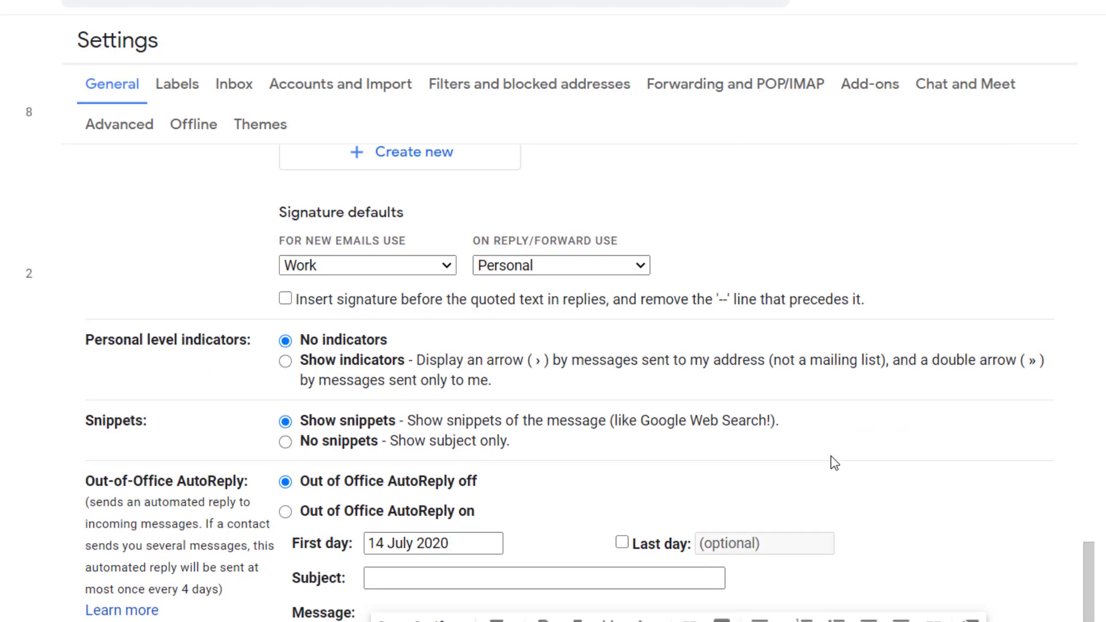
# Step: Turn on the out-of-office autoreply from 3 August to 7 August 2020
pyautogui.scroll(-5, 831, 461)
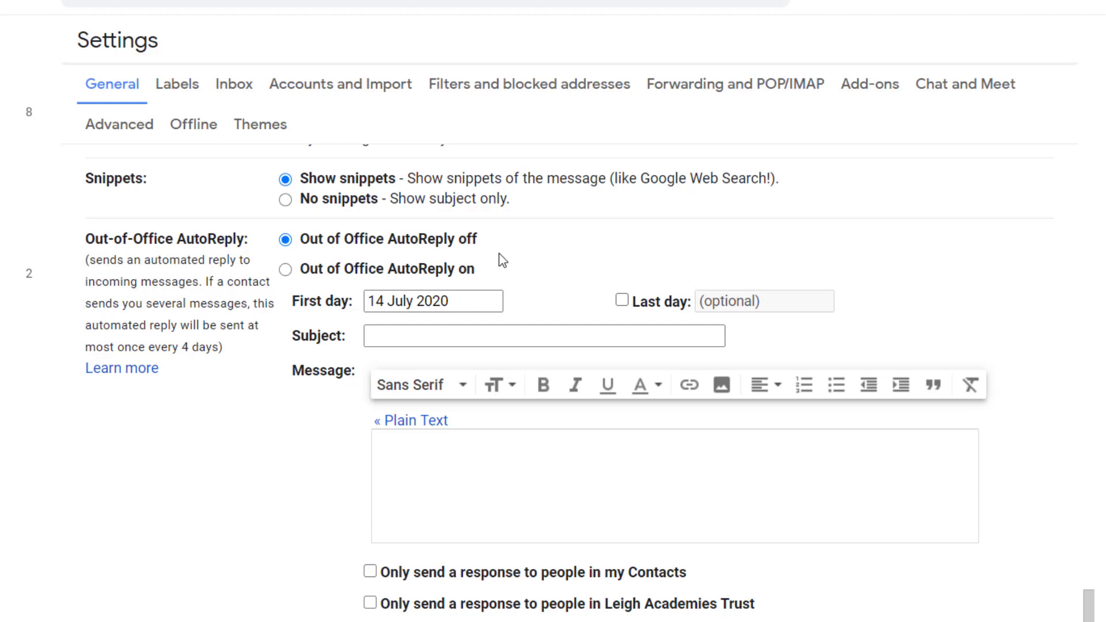
pyautogui.click(286, 269)
pyautogui.click(424, 302)
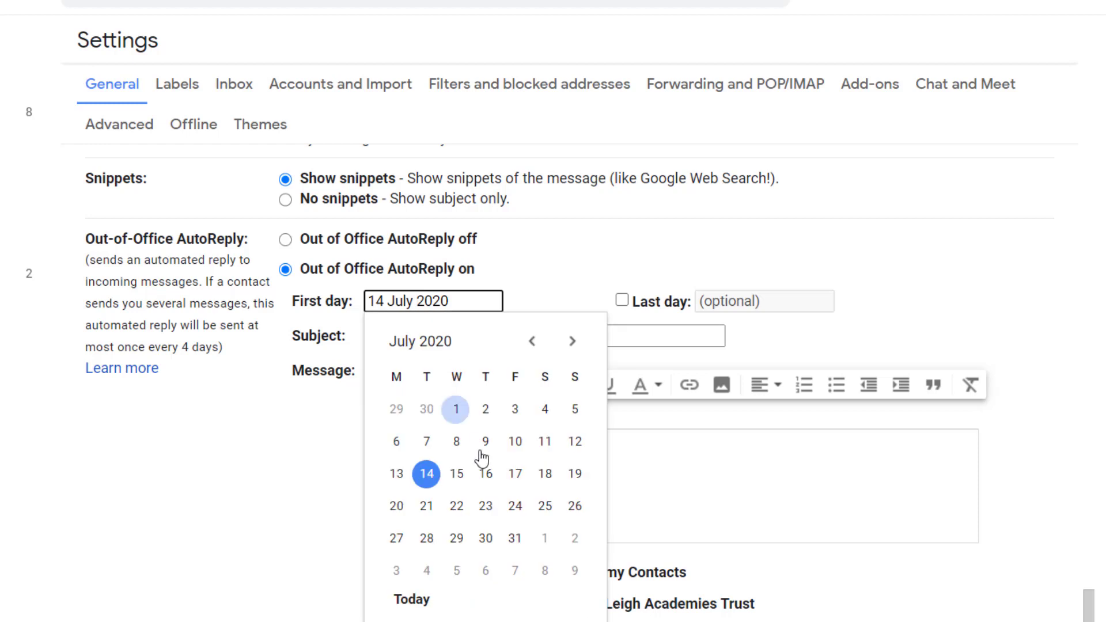
pyautogui.click(397, 571)
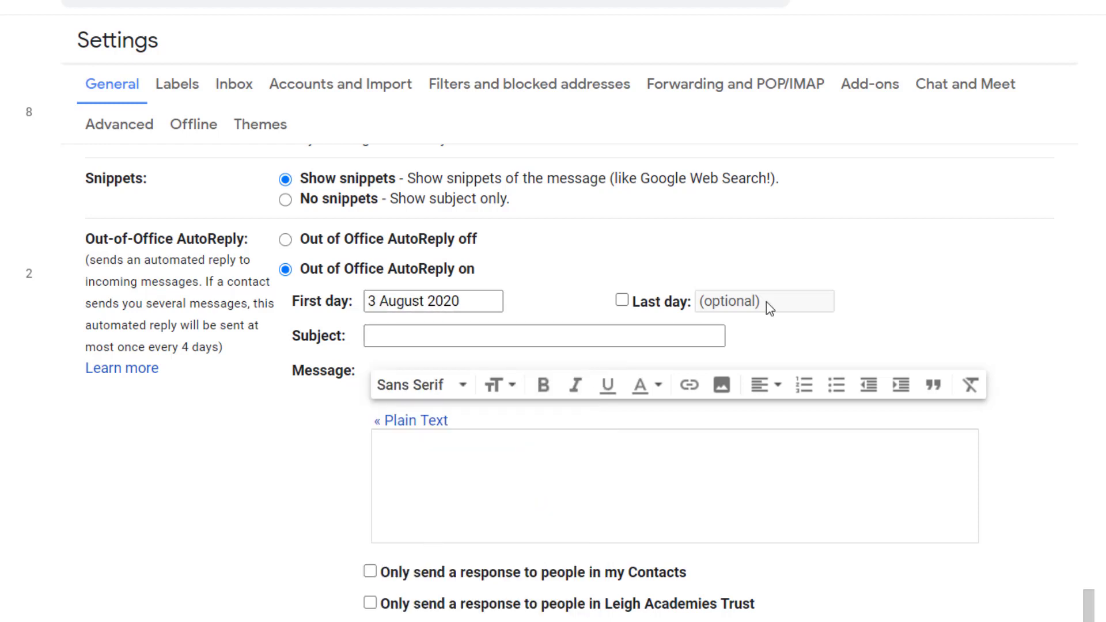
pyautogui.click(623, 301)
pyautogui.click(727, 301)
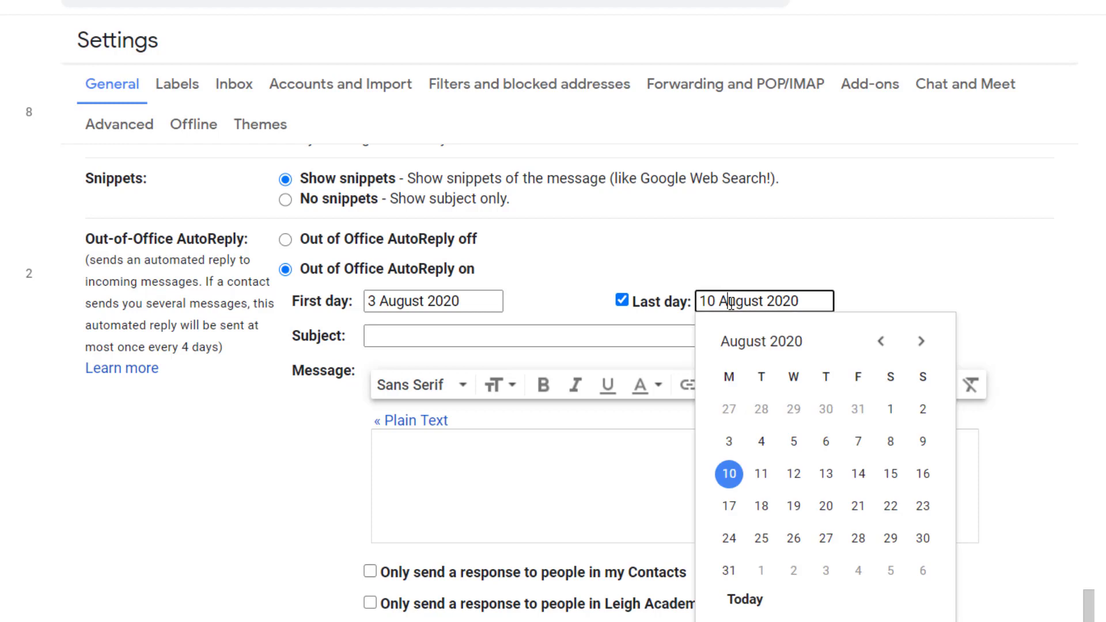
pyautogui.click(858, 441)
# Step: Give the autoreply the subject 'Out of office' and save the settings
pyautogui.click(539, 339)
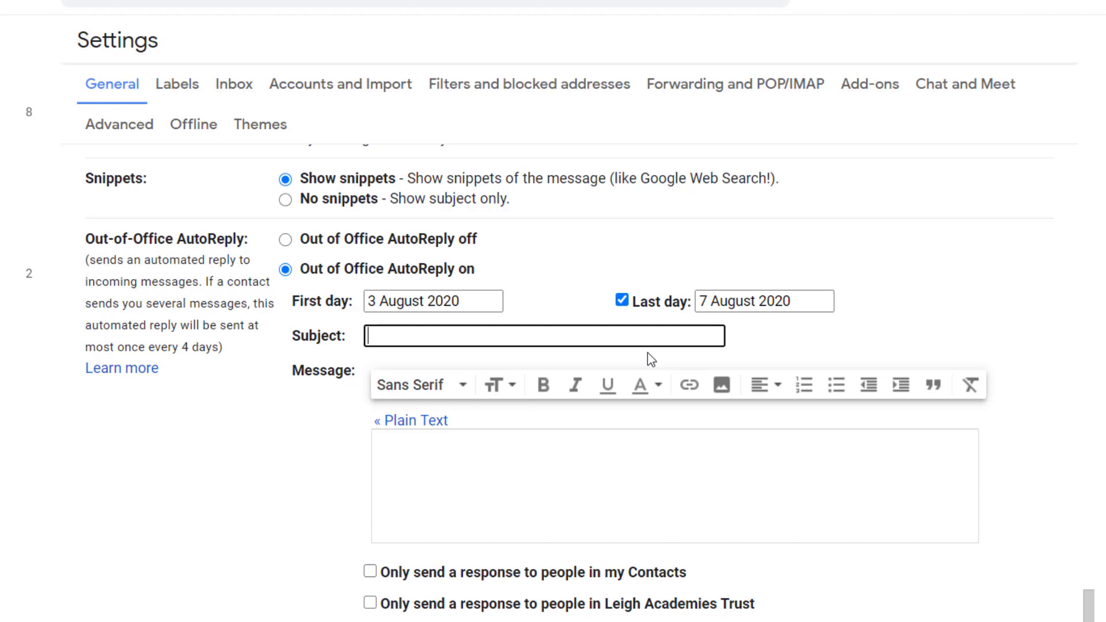
pyautogui.write('Out of office')
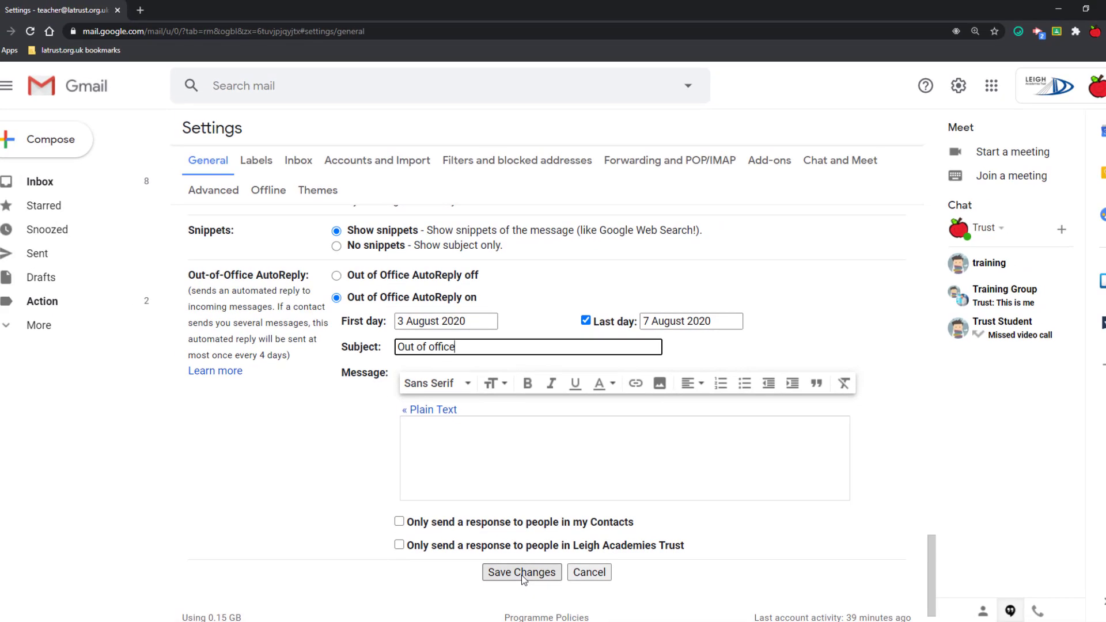
pyautogui.click(521, 572)
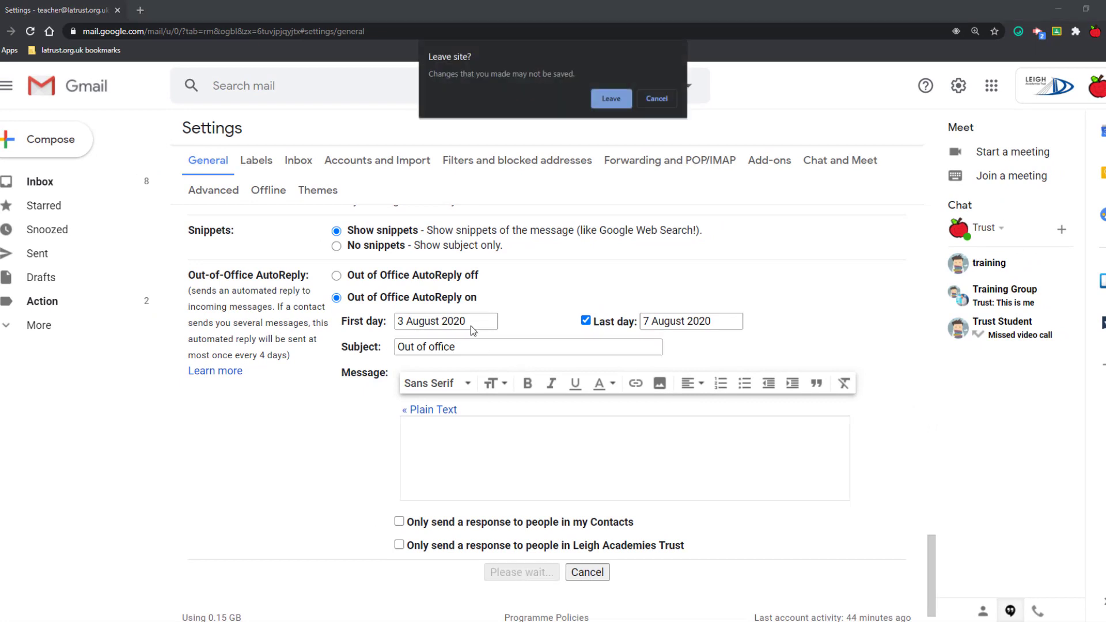
pyautogui.click(612, 102)
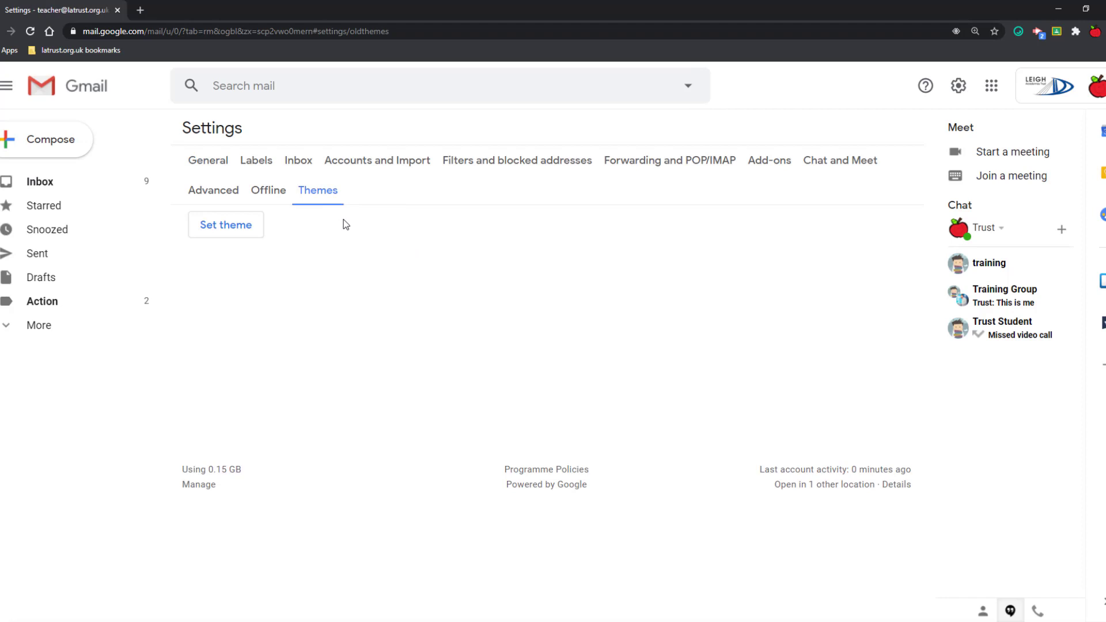